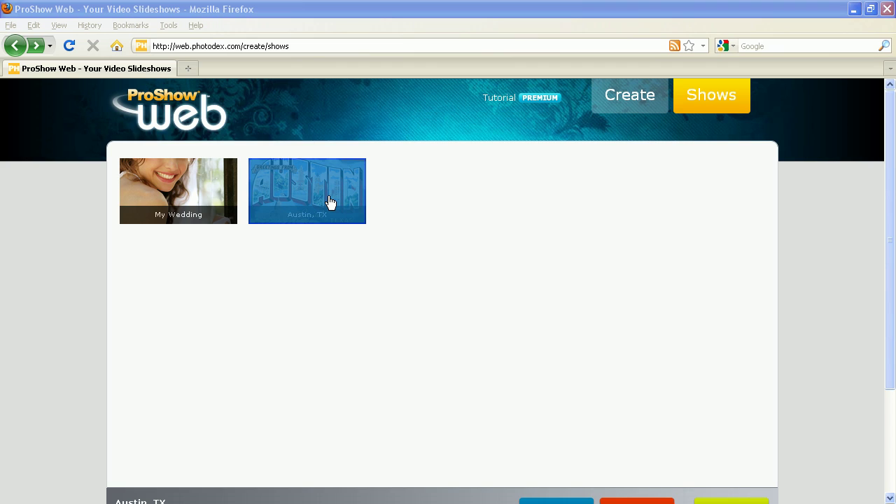
- Open the My Wedding show's watch page
click(206, 189)
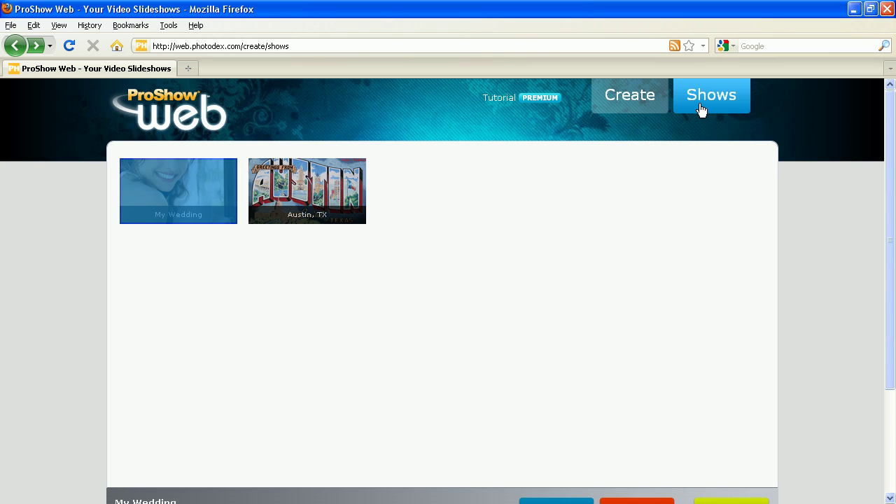
scroll(665, 180, down, 4)
click(731, 371)
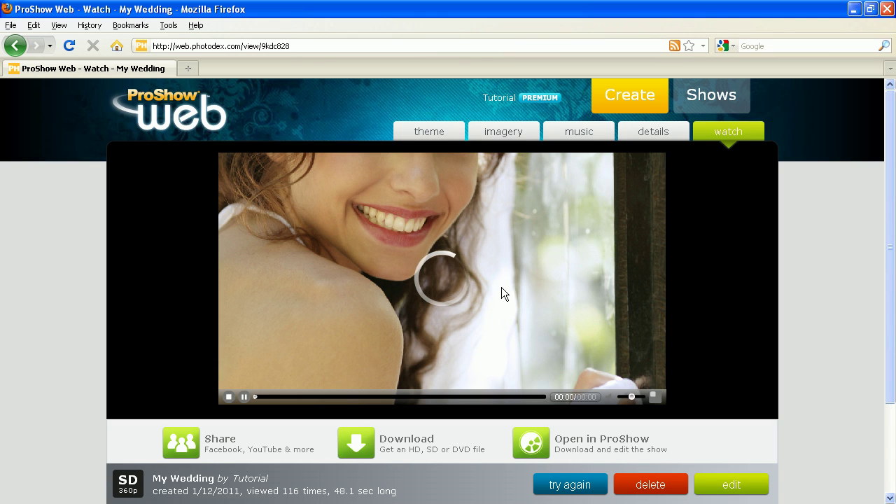
scroll(277, 262, down, 3)
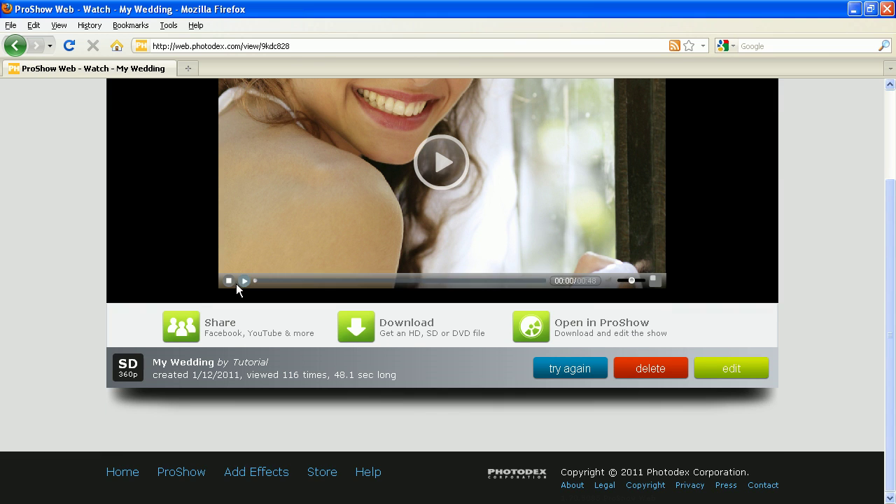
- Show the sharing options and switch branding to ProShow, then back to Custom
click(219, 329)
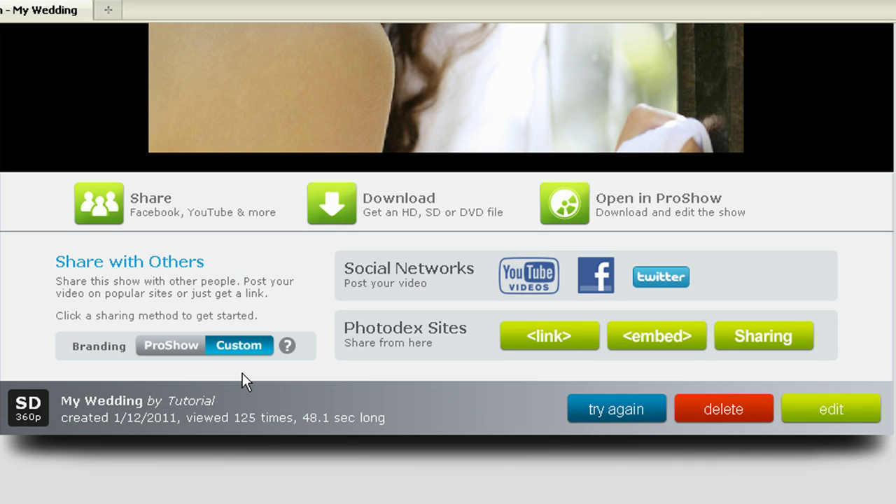
click(184, 350)
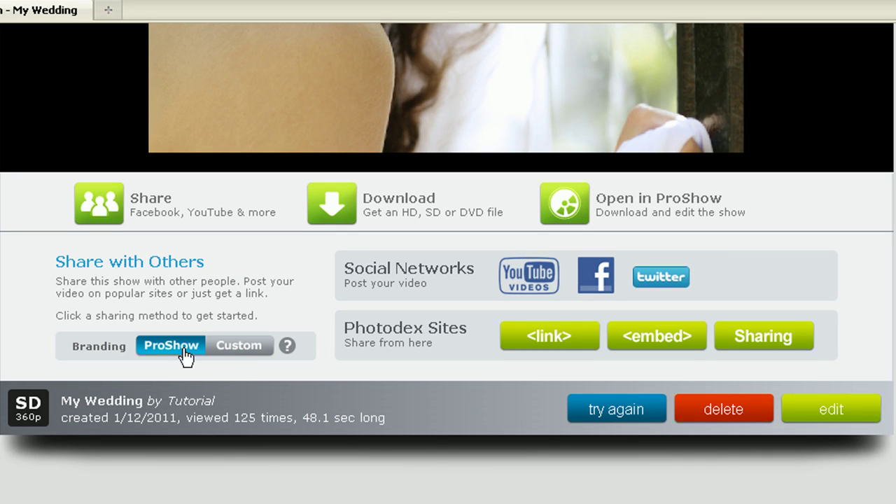
click(237, 350)
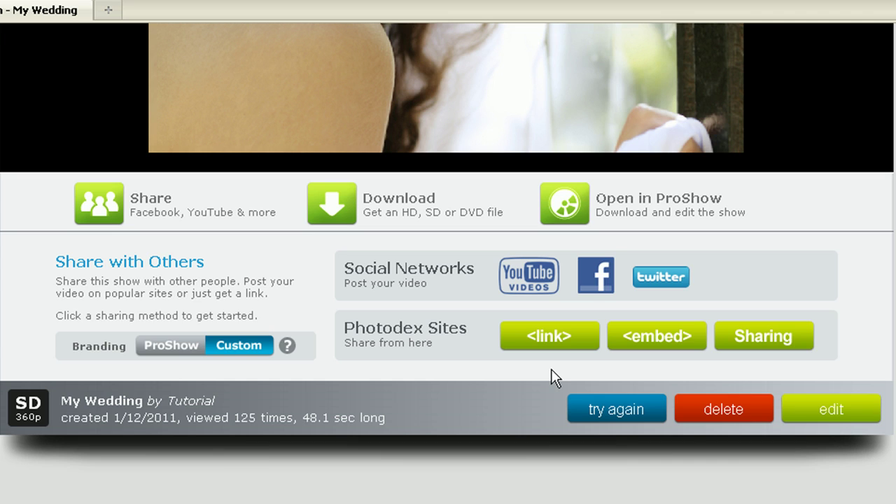
click(550, 336)
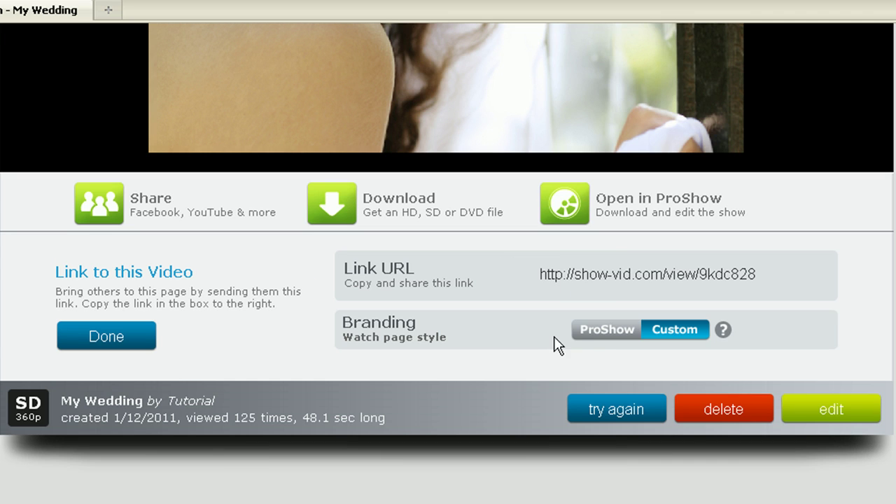
click(594, 333)
click(677, 337)
click(613, 336)
drag(772, 275, 510, 280)
click(678, 325)
drag(770, 274, 532, 296)
key(ctrl+c)
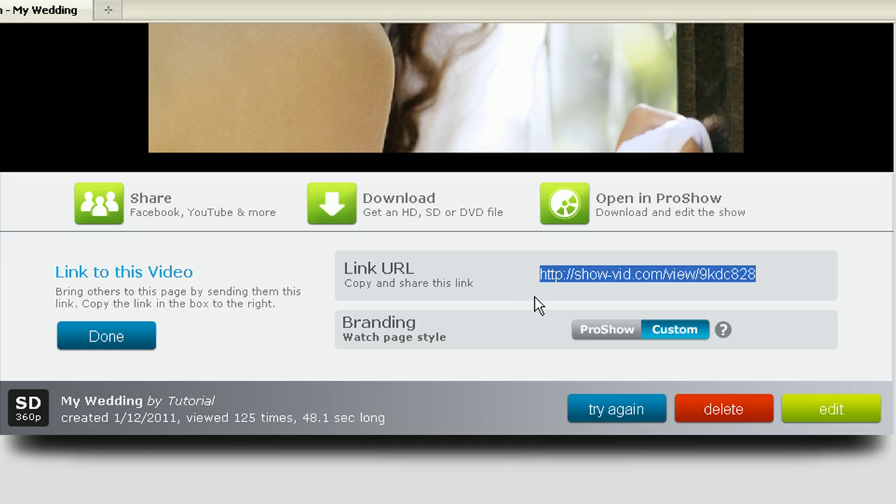
click(585, 329)
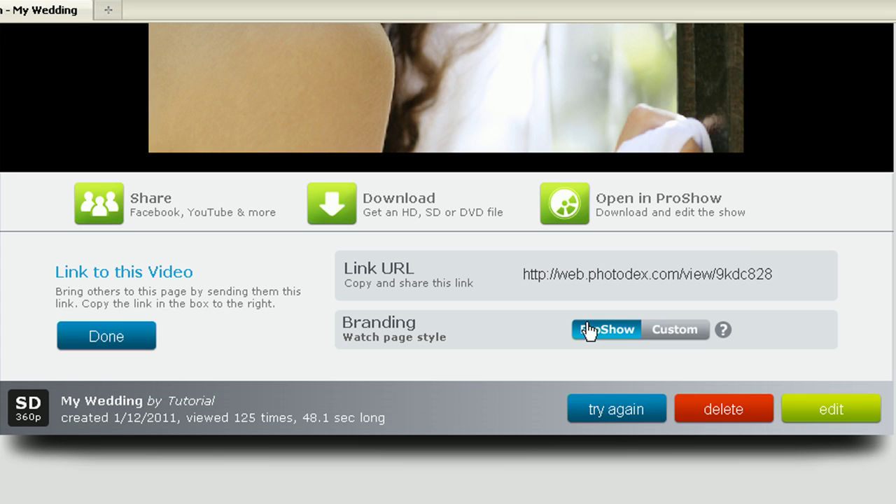
click(668, 329)
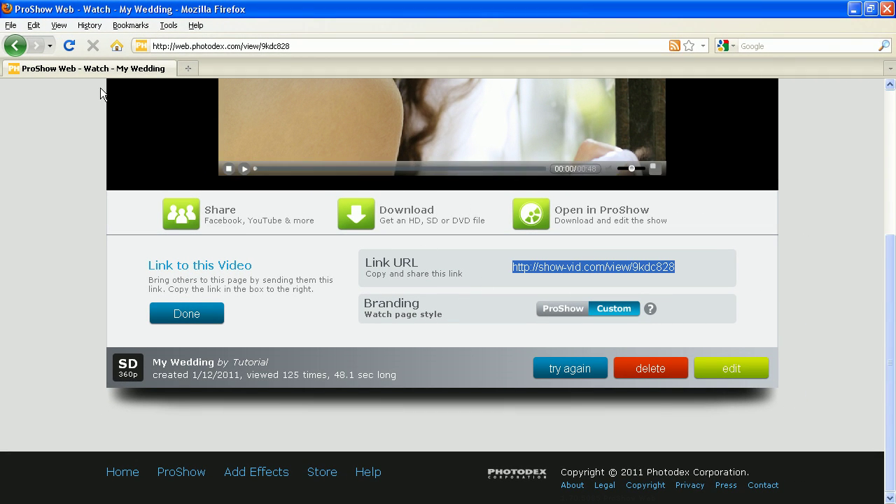
- Open a new browser tab and paste the unbranded show-vid.com link as the address
click(10, 26)
click(30, 52)
key(ctrl+v)
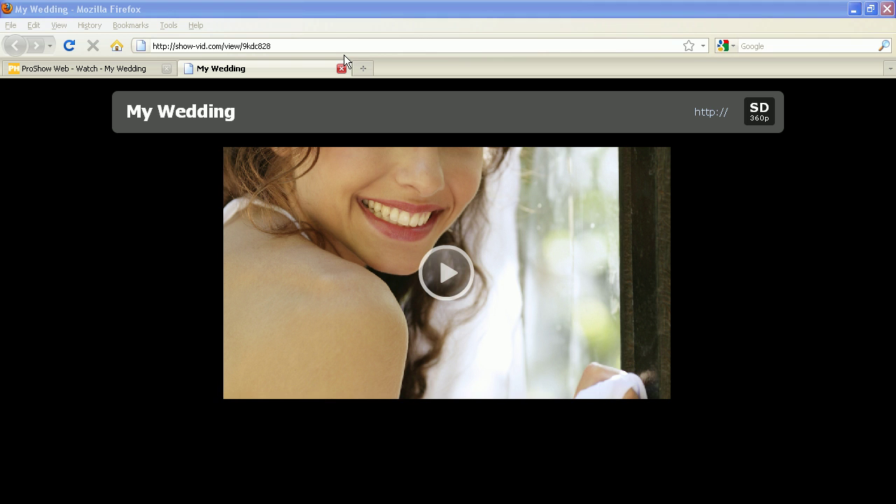
- Play the My Wedding video and pause it a few seconds in
mouse_move(324, 219)
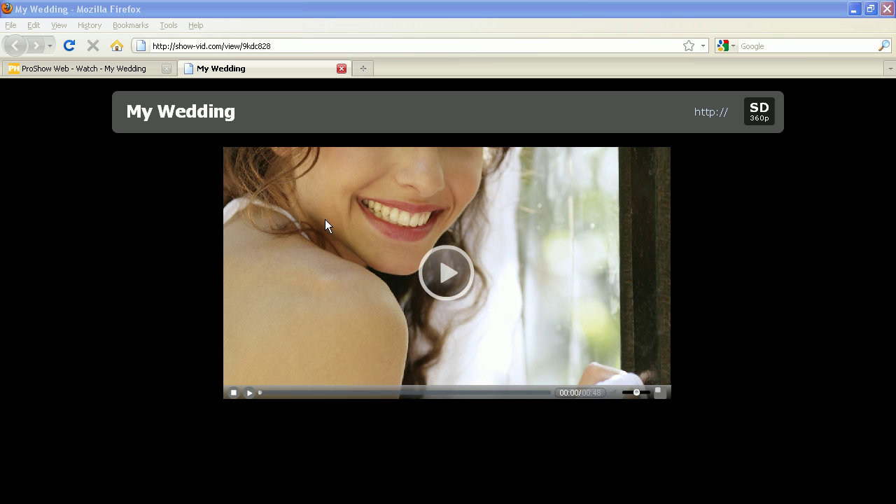
click(431, 272)
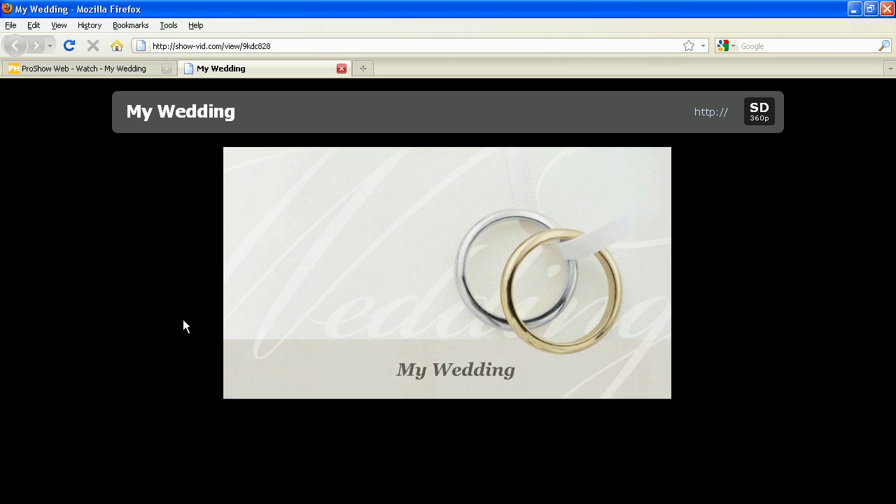
click(250, 392)
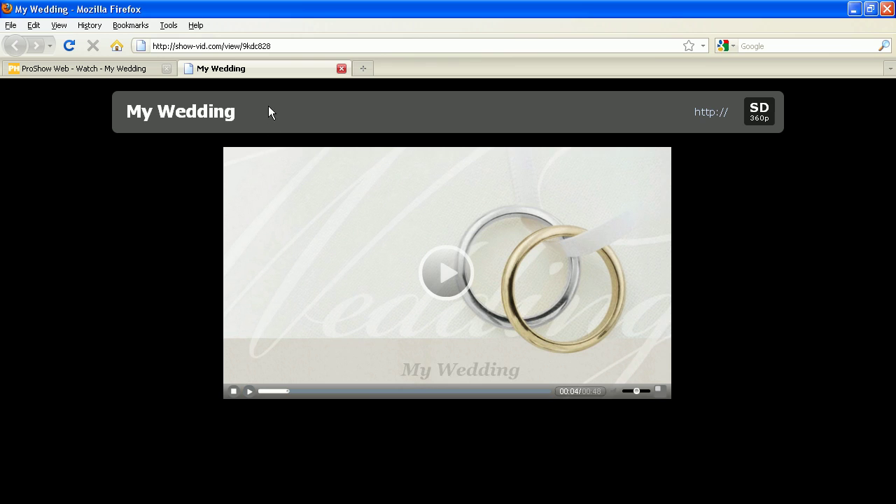
drag(333, 46, 225, 51)
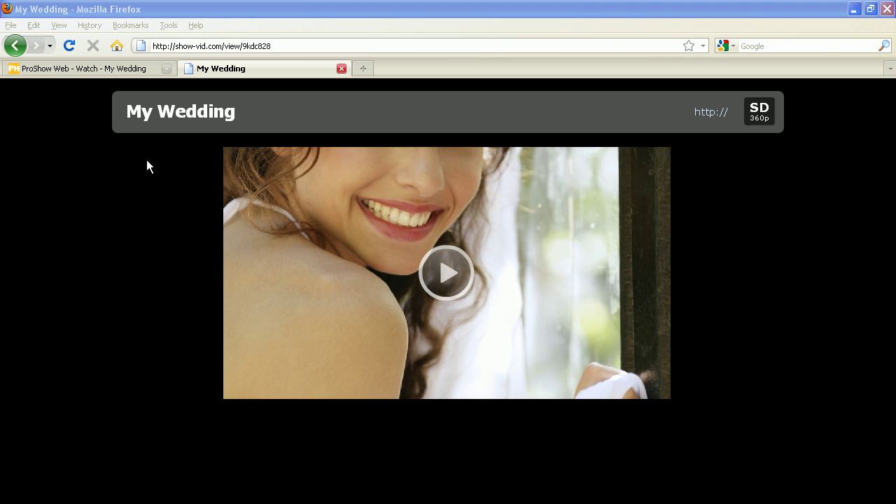
- Return to the first tab and open Options at the Unbranded Watch Page Link URL field
click(99, 68)
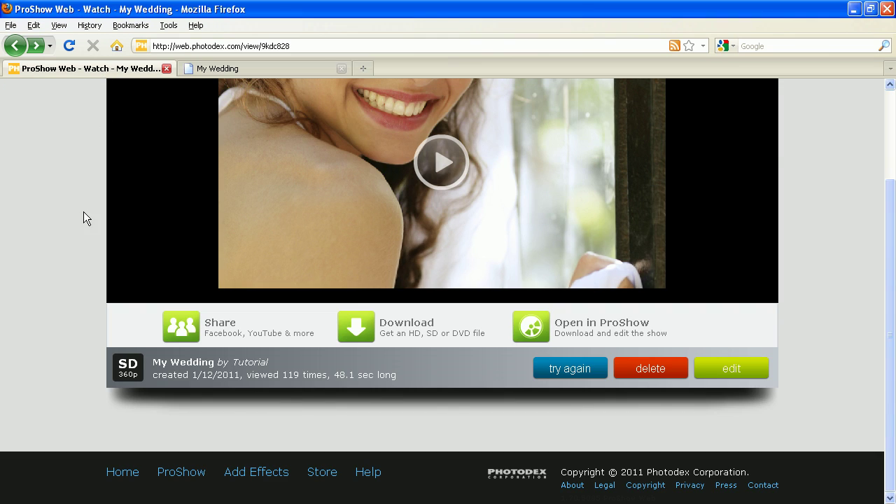
scroll(85, 203, up, 3)
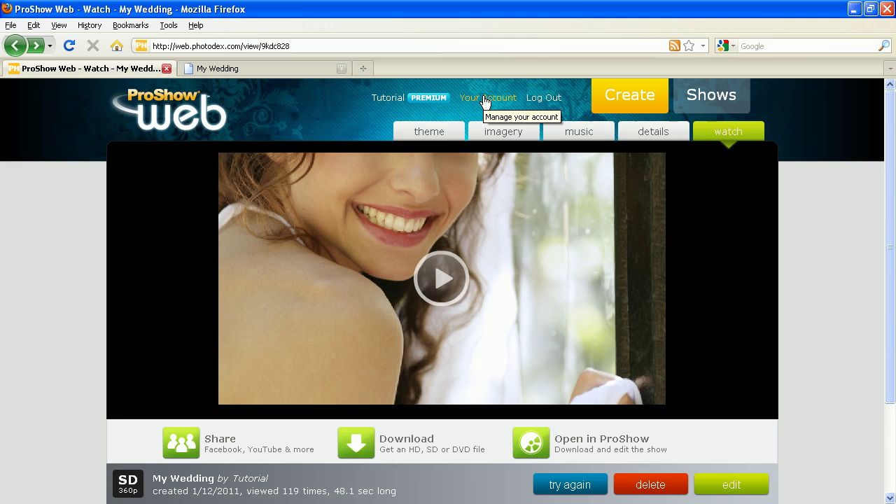
click(485, 102)
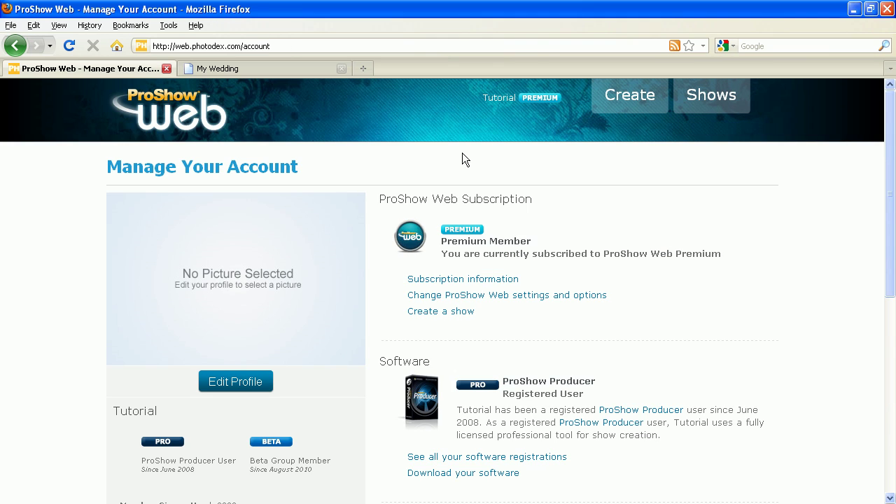
click(455, 296)
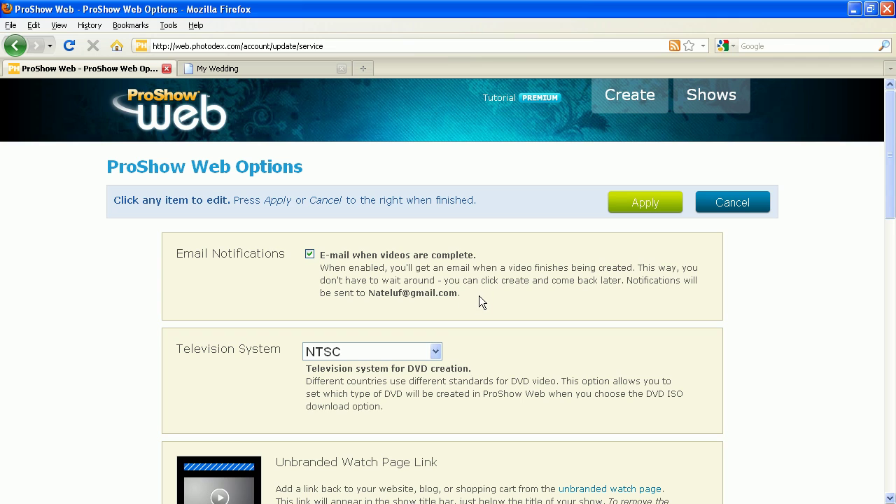
scroll(479, 295, down, 8)
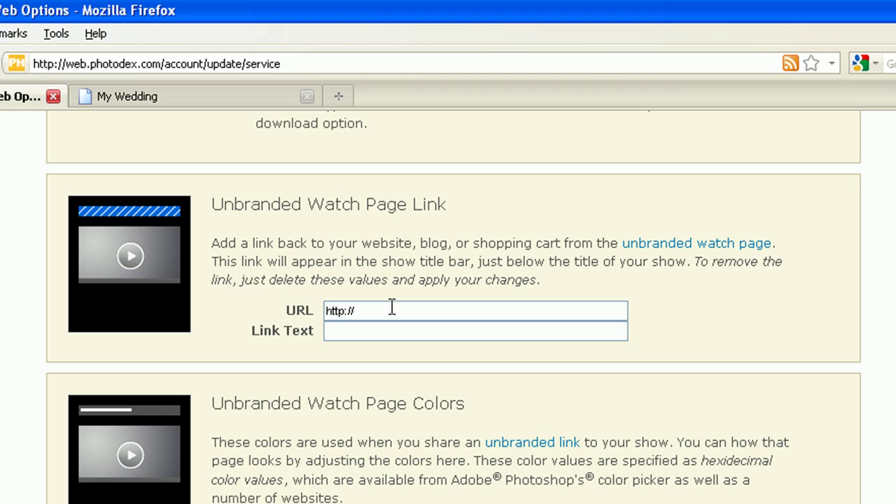
drag(391, 308, 291, 308)
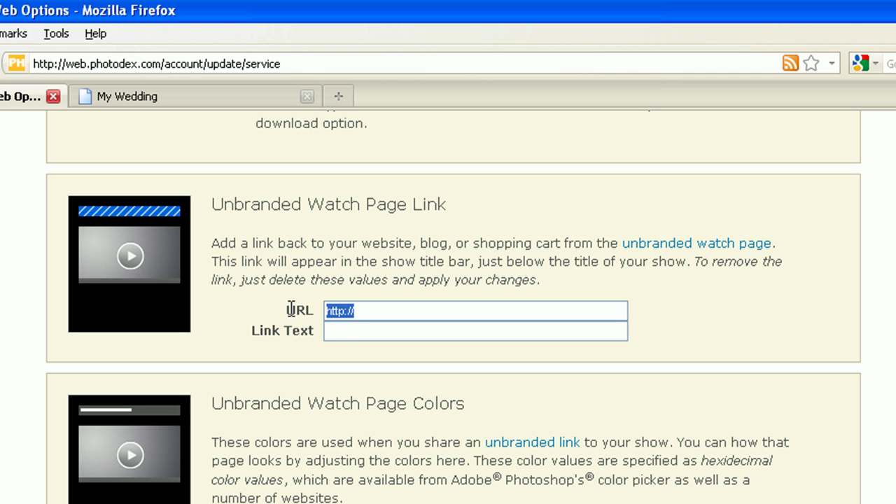
click(344, 330)
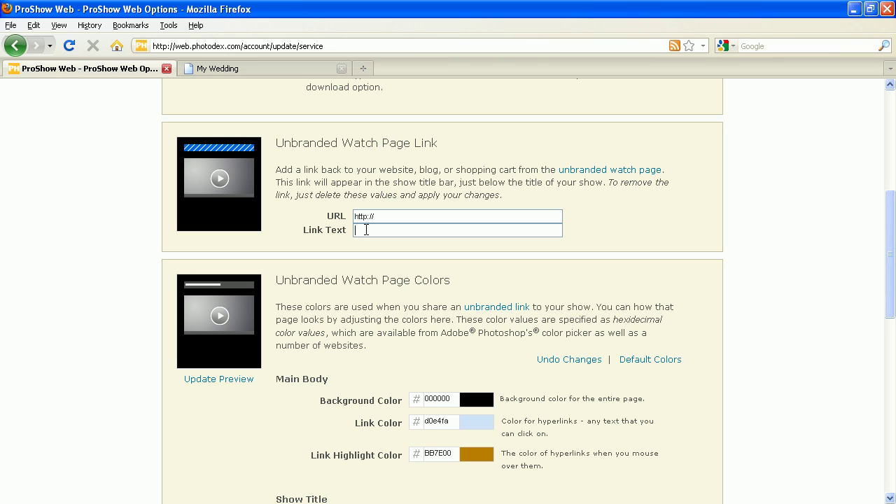
drag(396, 217, 297, 217)
text(www.redcart)
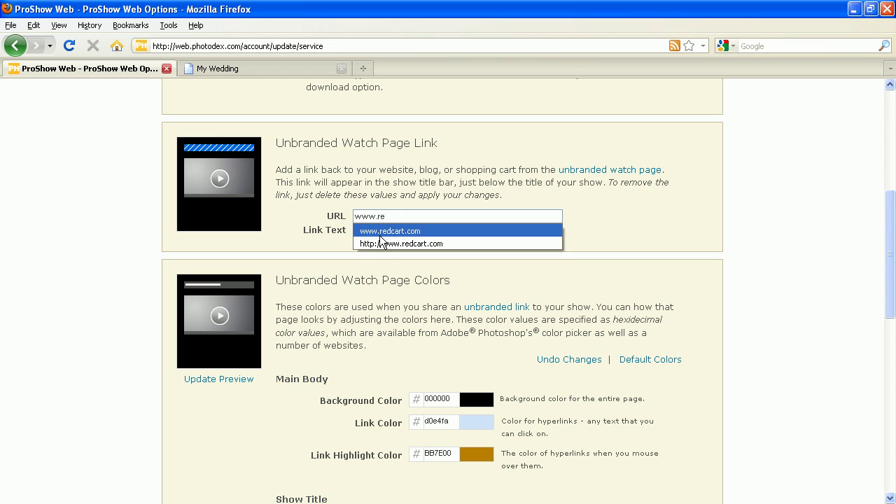
click(380, 231)
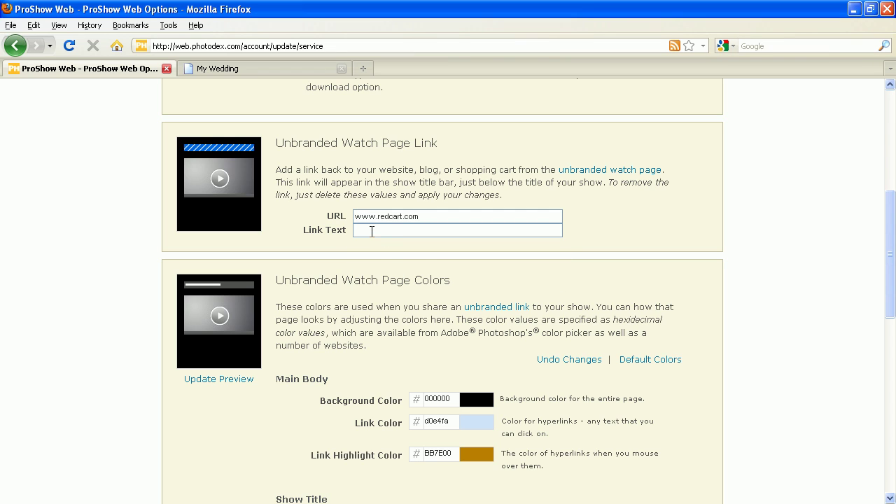
text(P)
click(389, 239)
scroll(404, 247, down, 1)
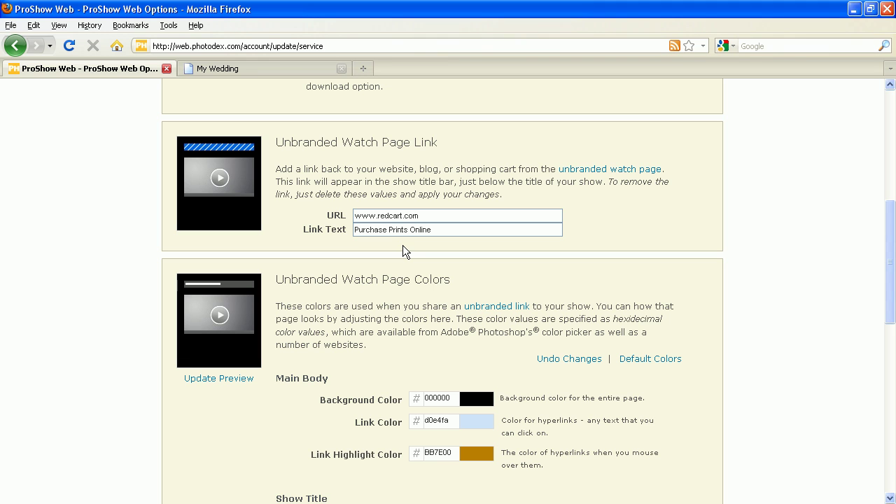
scroll(448, 263, up, 9)
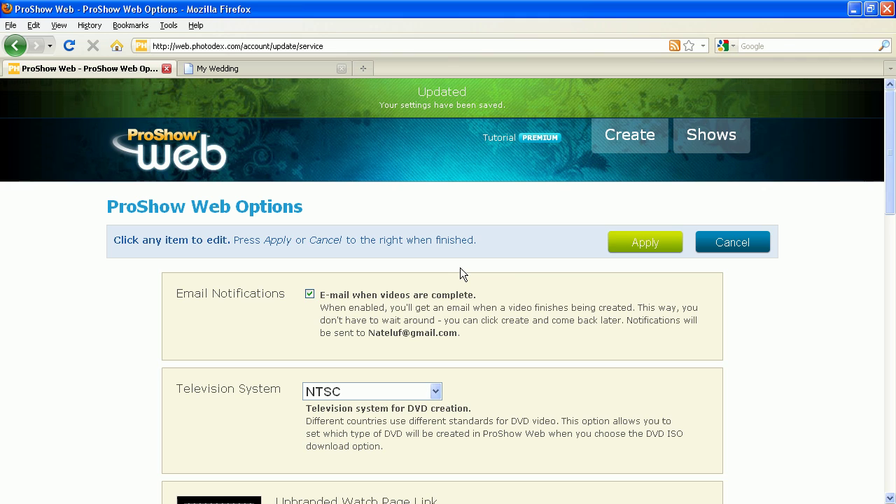
click(624, 235)
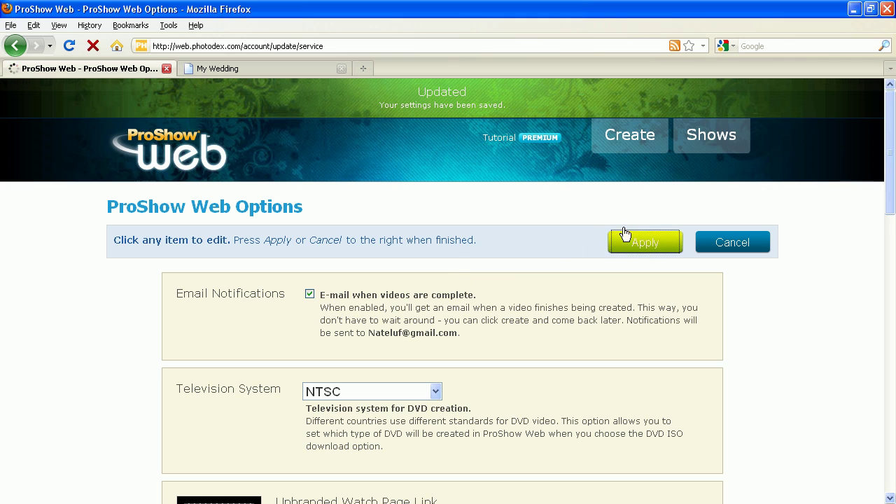
click(290, 69)
click(298, 46)
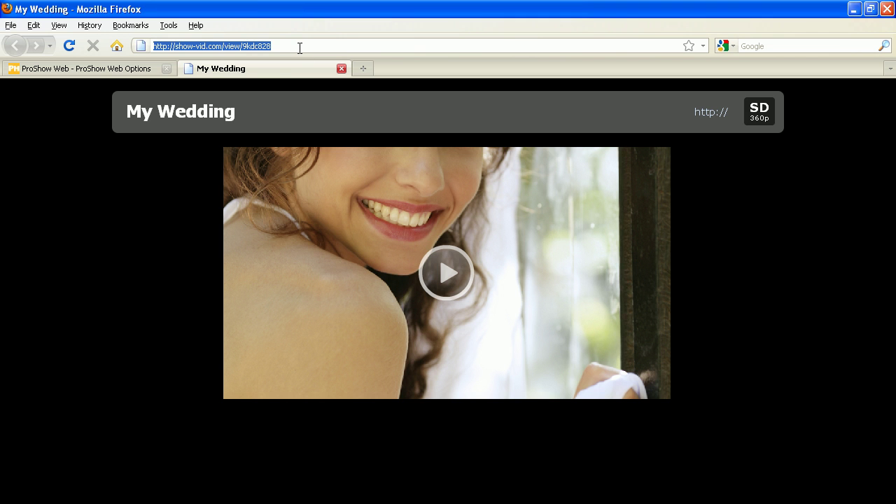
key(Return)
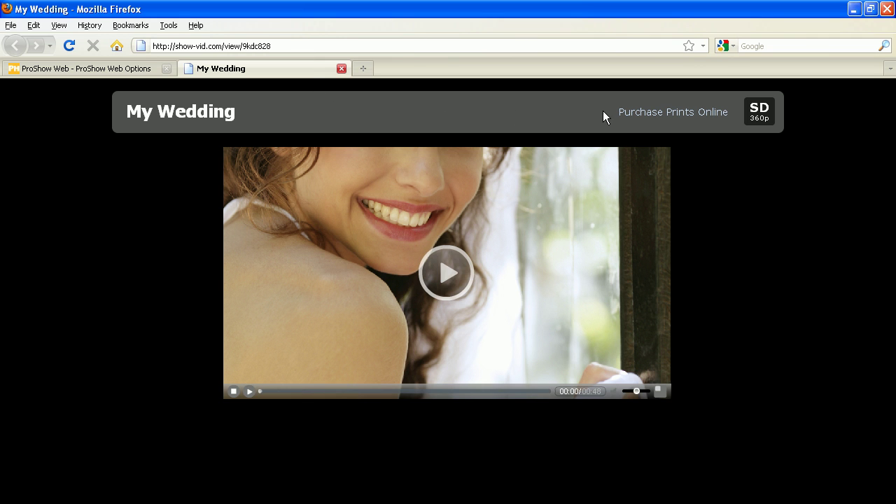
click(105, 68)
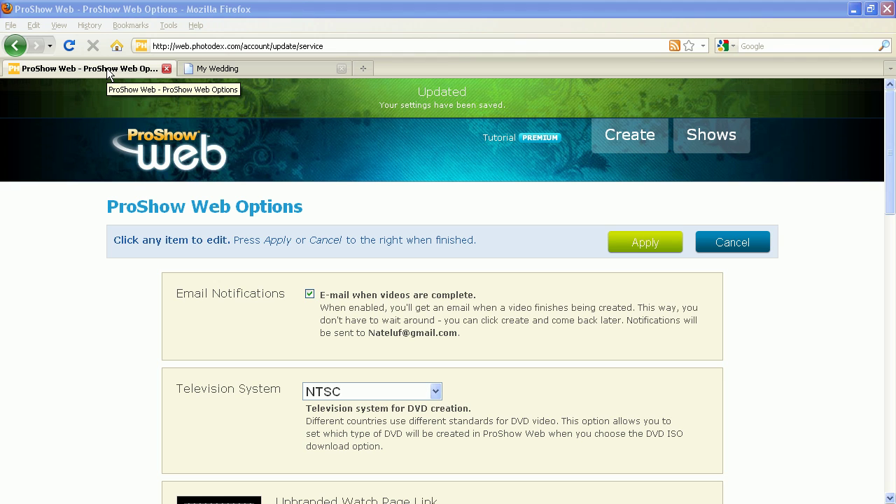
- Change the watch page background colour to ffffff and apply the colour settings
scroll(91, 266, down, 6)
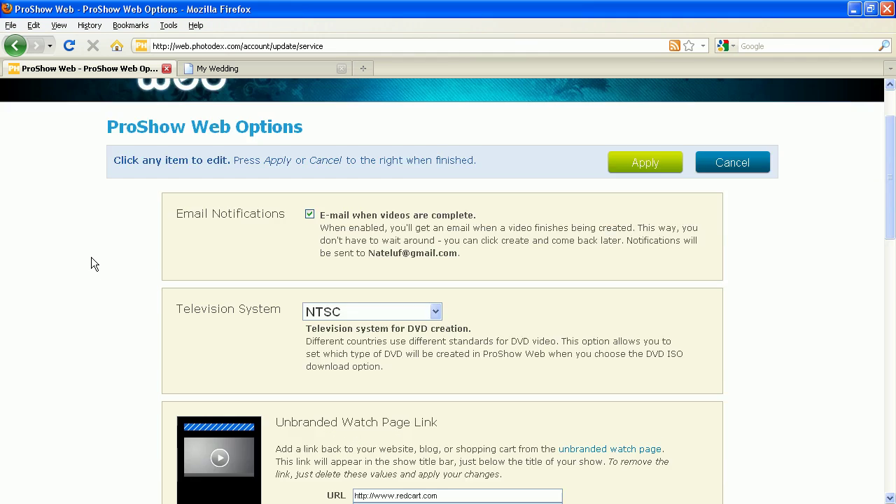
scroll(93, 248, down, 5)
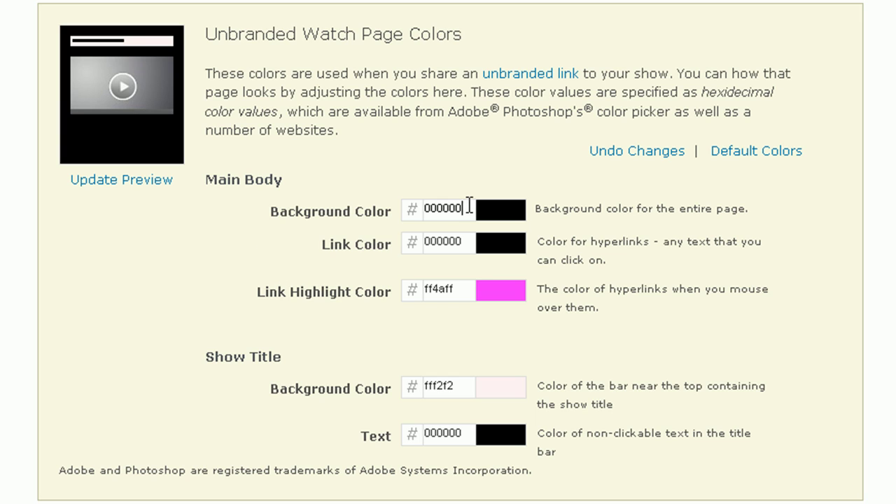
drag(470, 208, 349, 203)
text(ffffff)
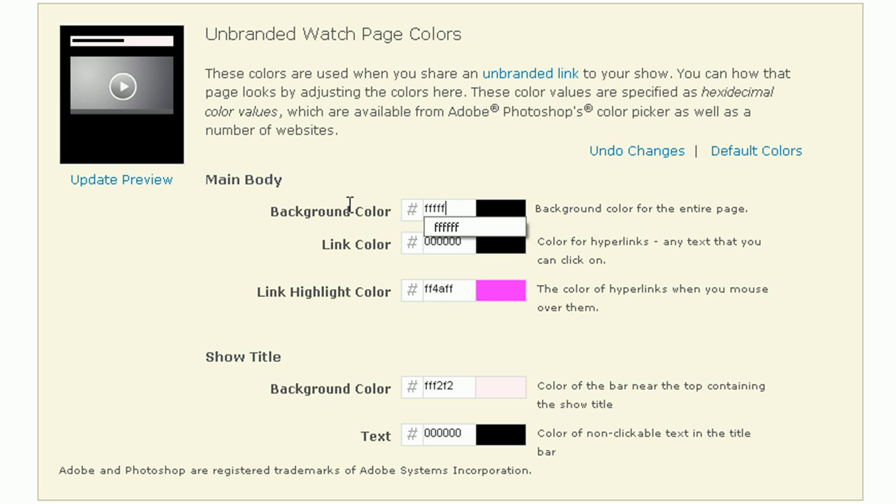
click(384, 201)
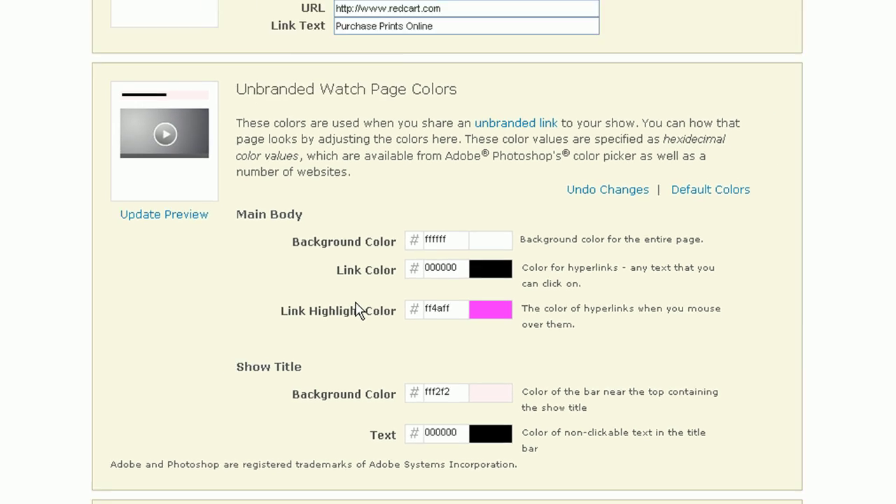
scroll(480, 362, down, 10)
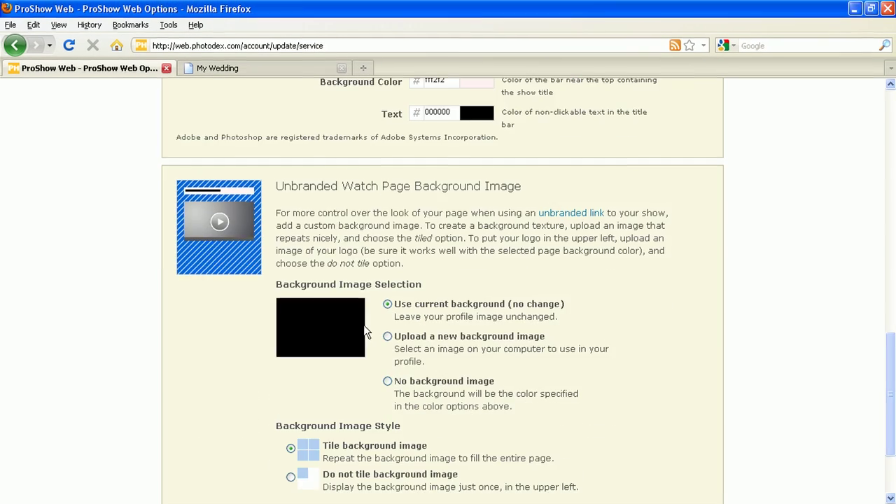
click(644, 421)
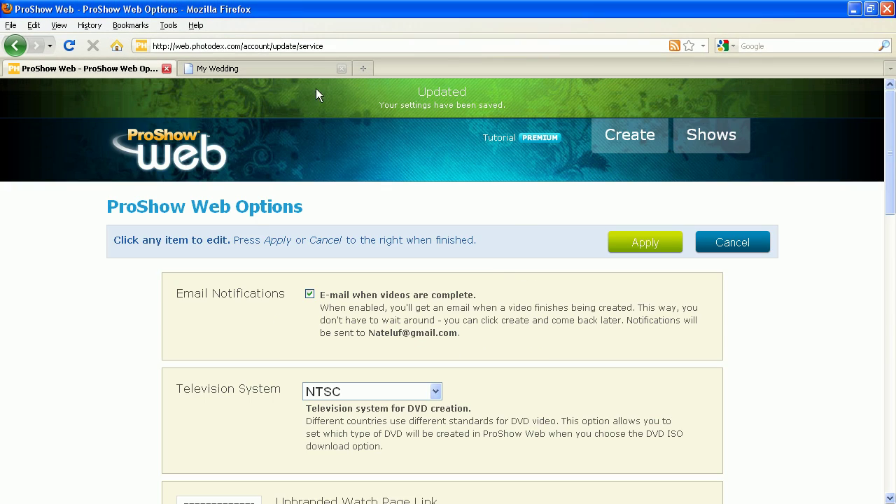
click(290, 71)
click(349, 48)
key(Return)
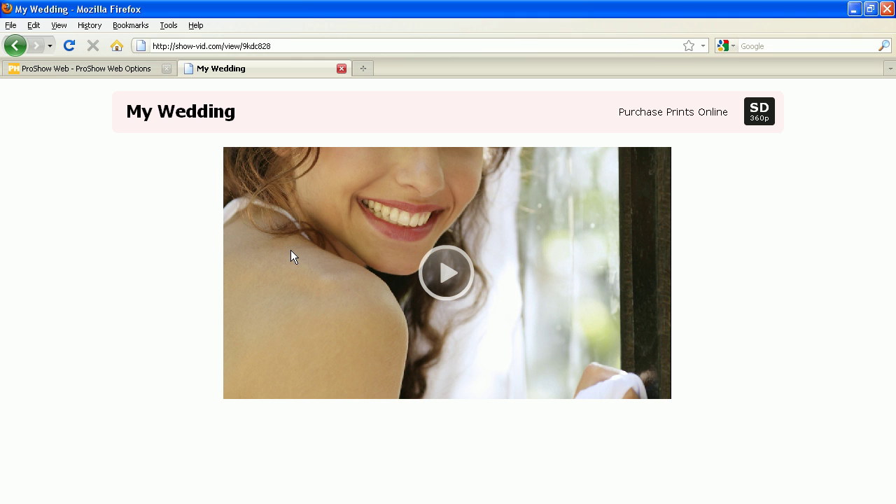
- Back on the options page, upload the Show Background image as a new background
click(105, 68)
scroll(70, 262, down, 20)
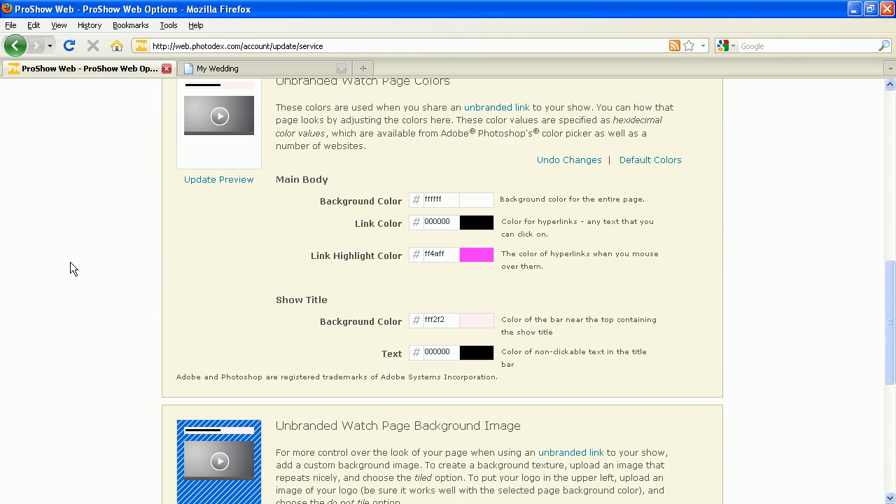
scroll(69, 259, up, 2)
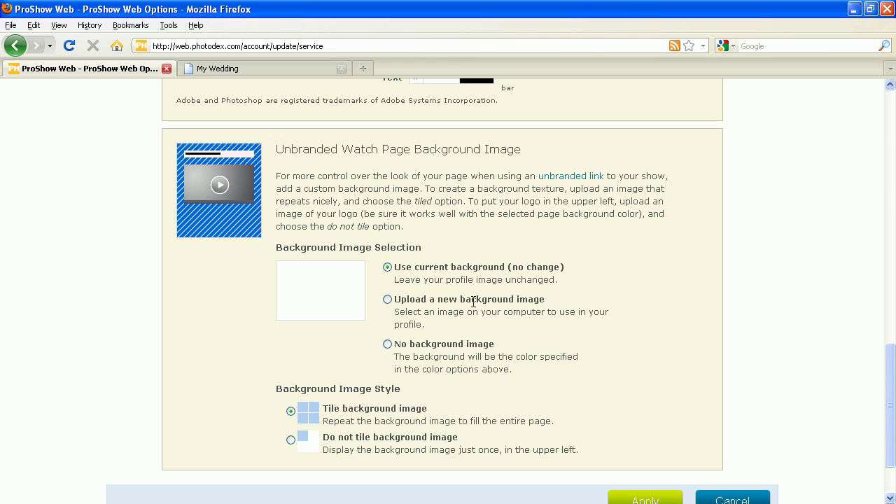
click(387, 299)
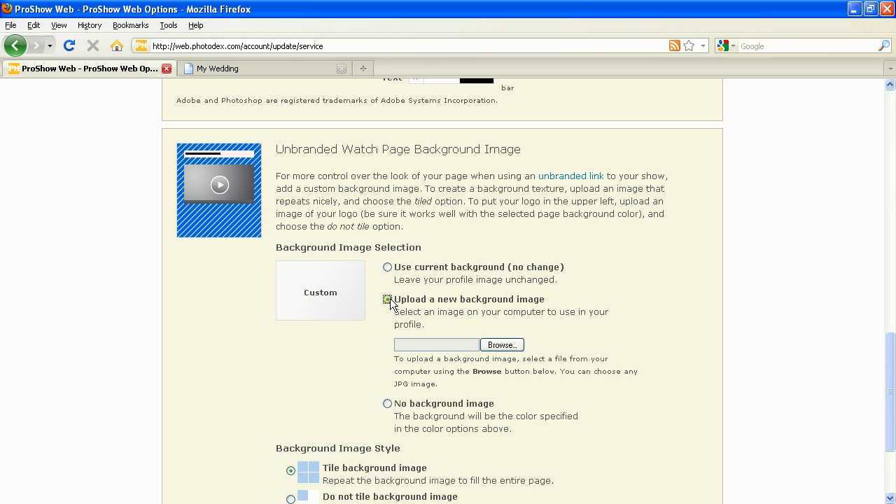
click(498, 345)
double_click(126, 76)
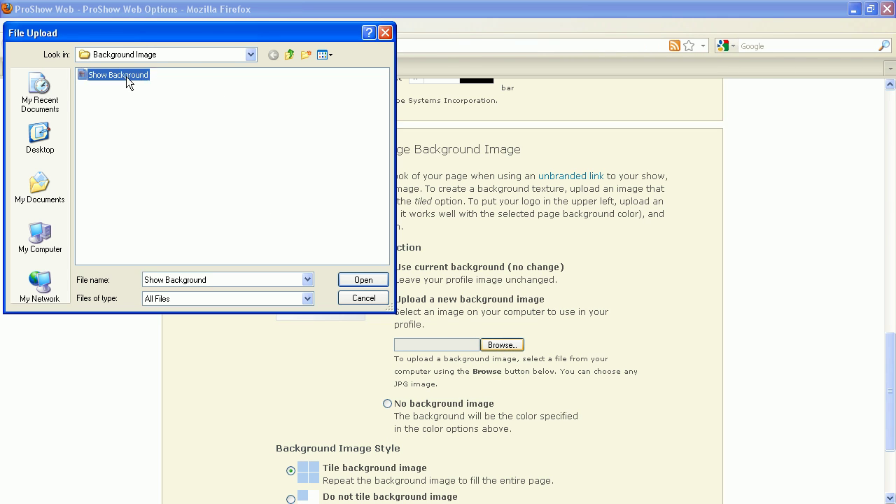
- Set the background image to 'Do not tile', apply, and return to the My Wedding tab
scroll(168, 224, down, 4)
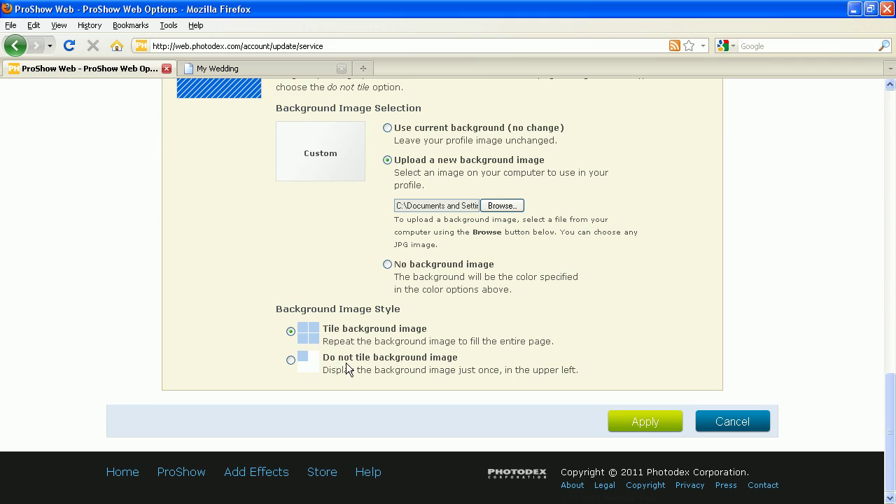
click(291, 360)
click(637, 421)
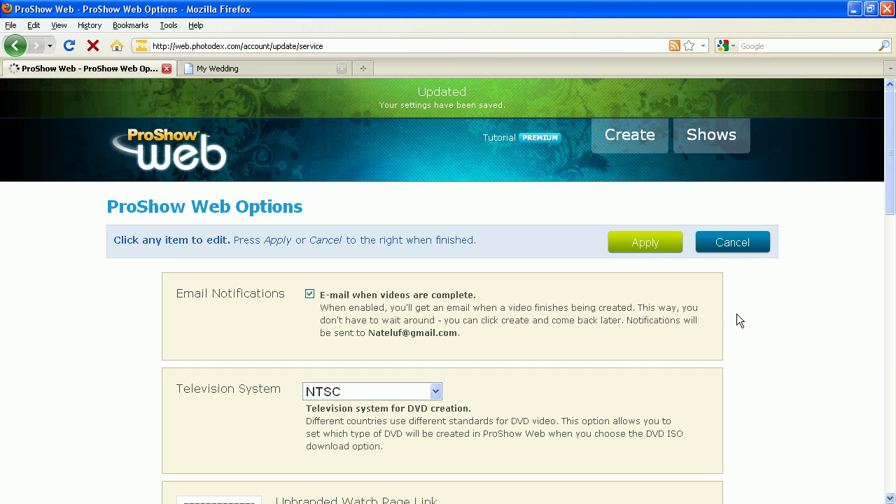
click(308, 67)
- Reload the My Wedding page to show the damask background and play the slideshow
click(310, 45)
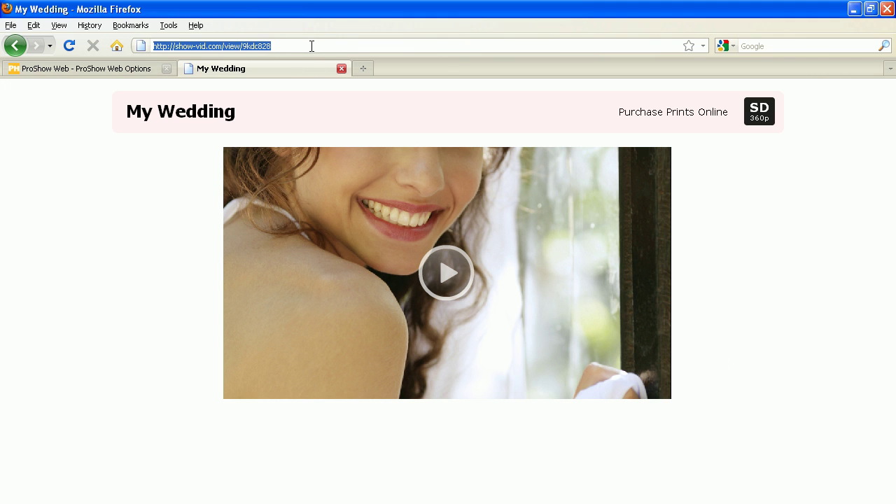
key(Return)
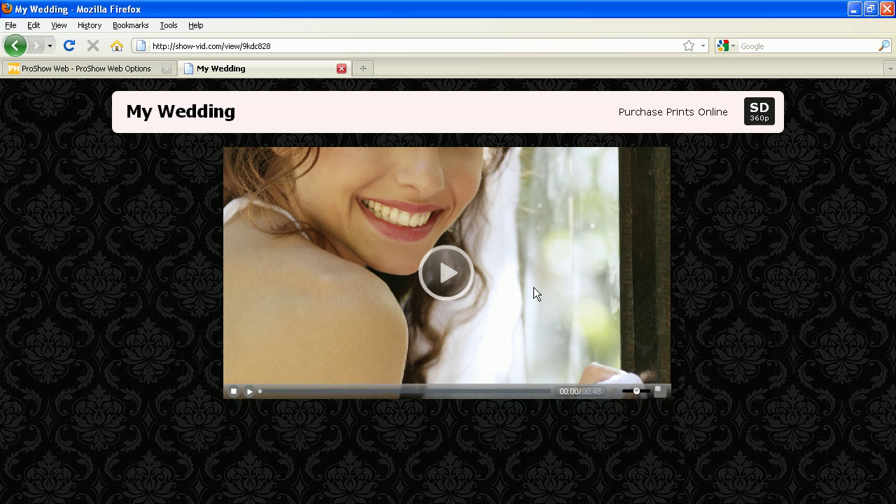
click(451, 276)
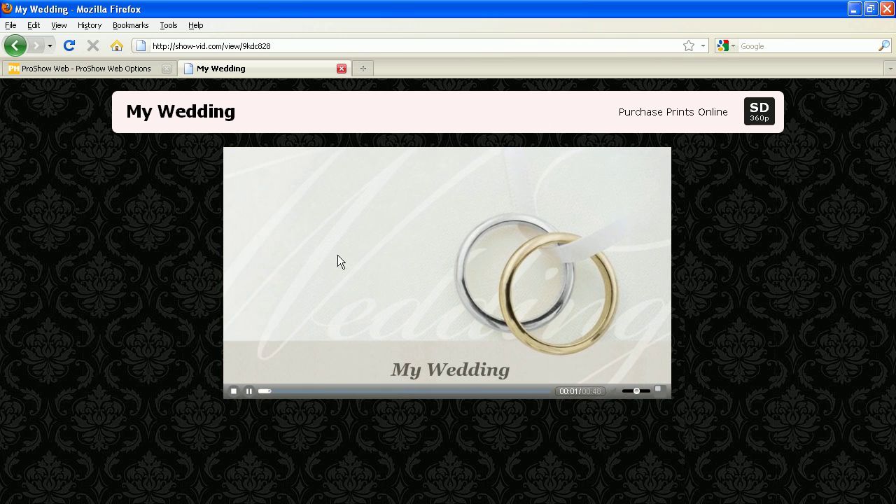